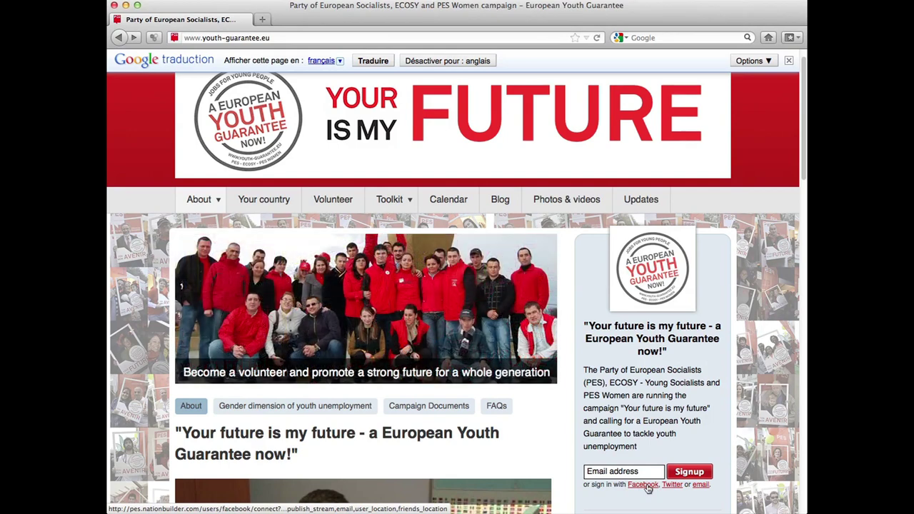
- Sign in to the campaign site through Facebook using the account's e-mail and password
{"action": "left_click", "coordinate": [646, 485]}
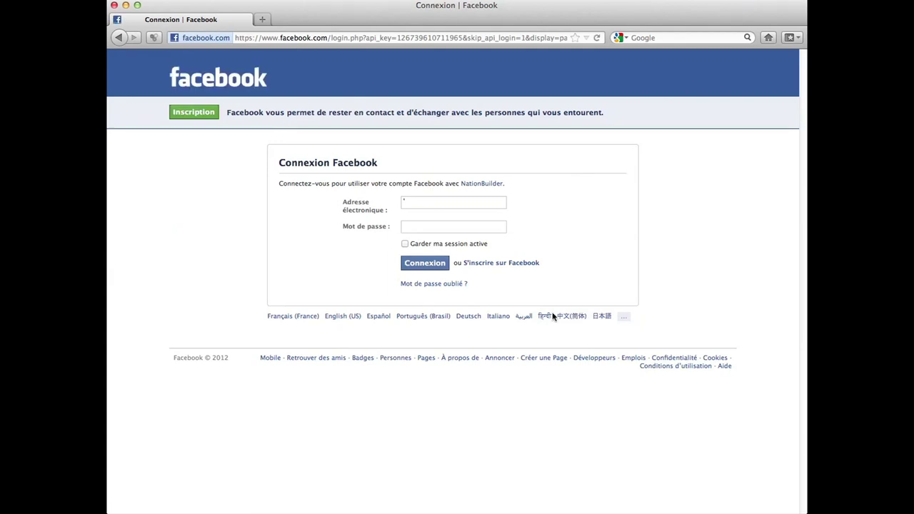
{"action": "left_click", "coordinate": [467, 206]}
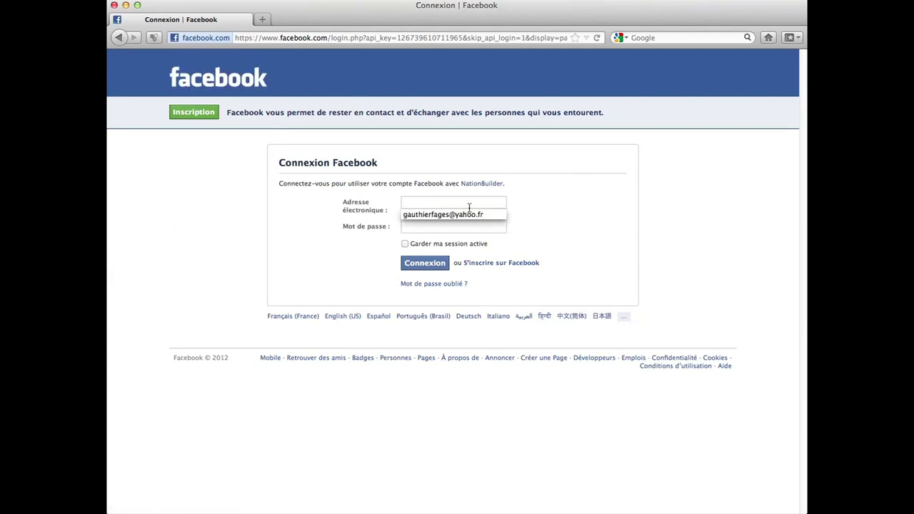
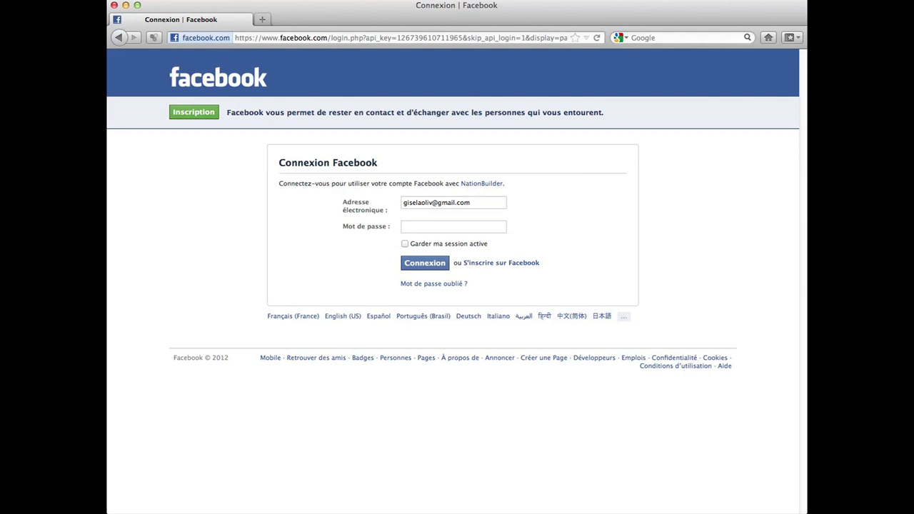
{"action": "key", "text": "Return"}
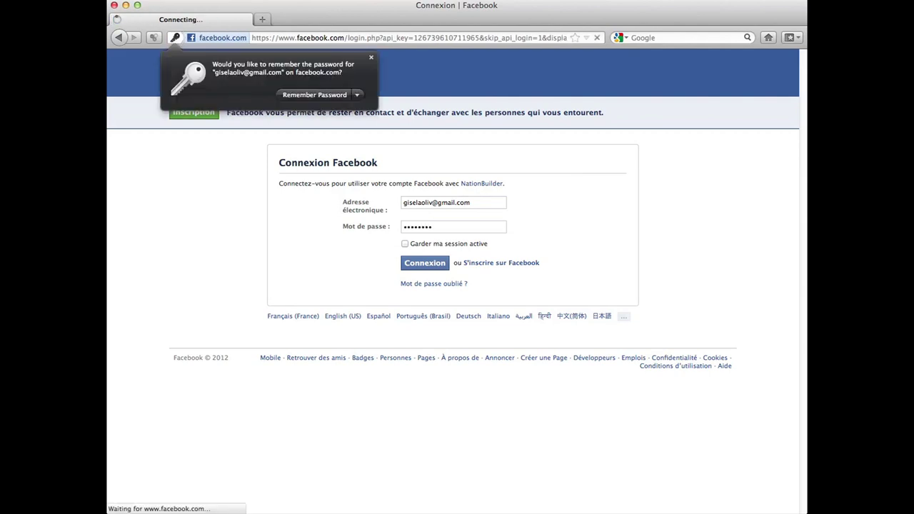
{"action": "left_click", "coordinate": [444, 266]}
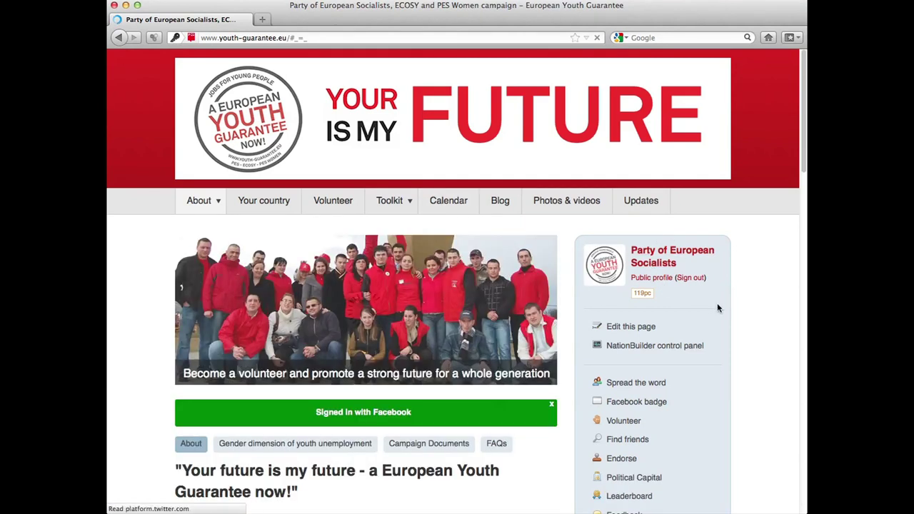
- Sign out, then authorize NationBuilder with the Twitter account's username and password
{"action": "left_click", "coordinate": [690, 278]}
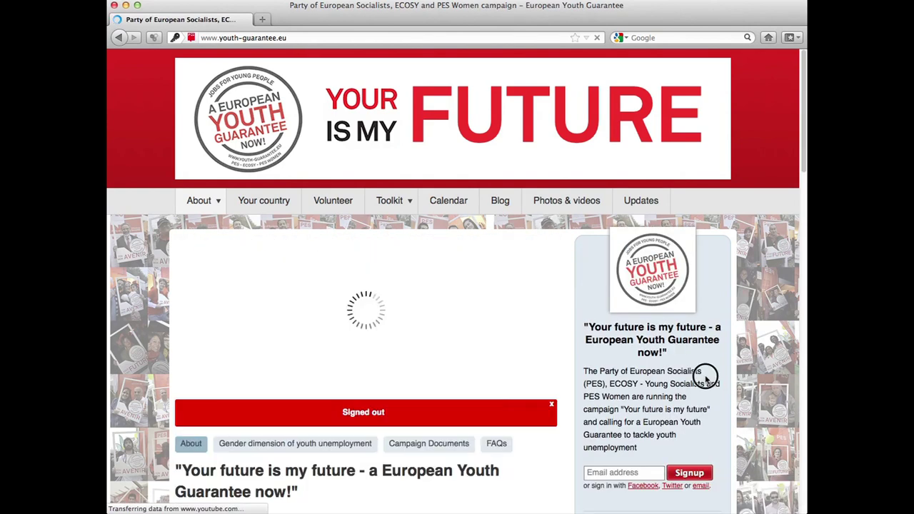
{"action": "left_click", "coordinate": [672, 486]}
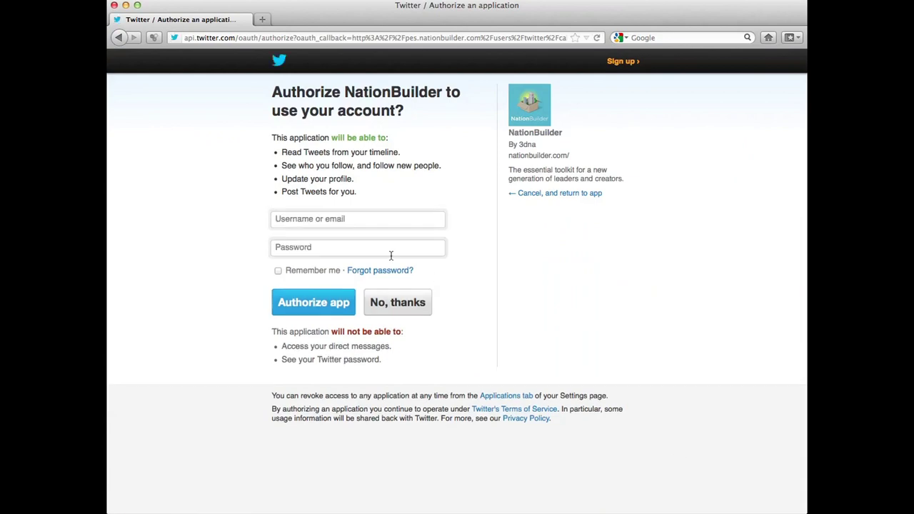
{"action": "left_click", "coordinate": [391, 226]}
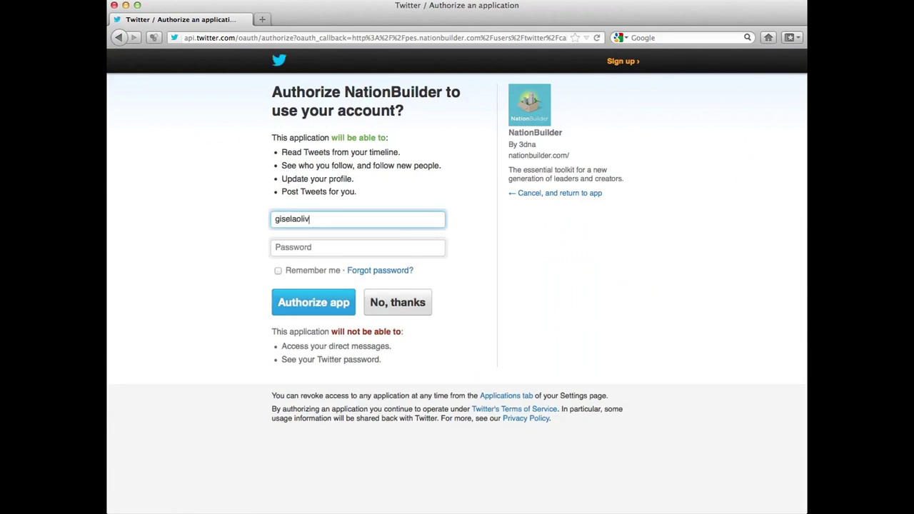
{"action": "left_click", "coordinate": [357, 248]}
{"action": "type", "text": "••"}
{"action": "key", "text": "Return"}
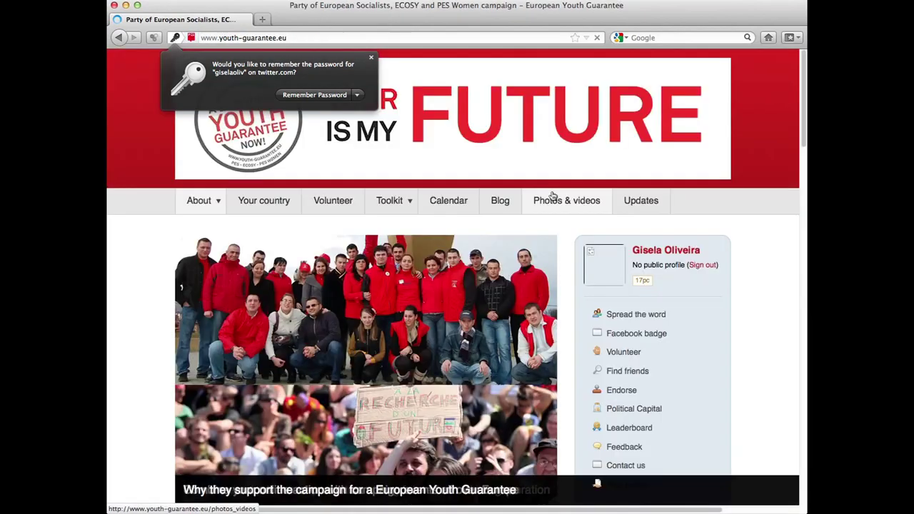
{"action": "left_click", "coordinate": [372, 60]}
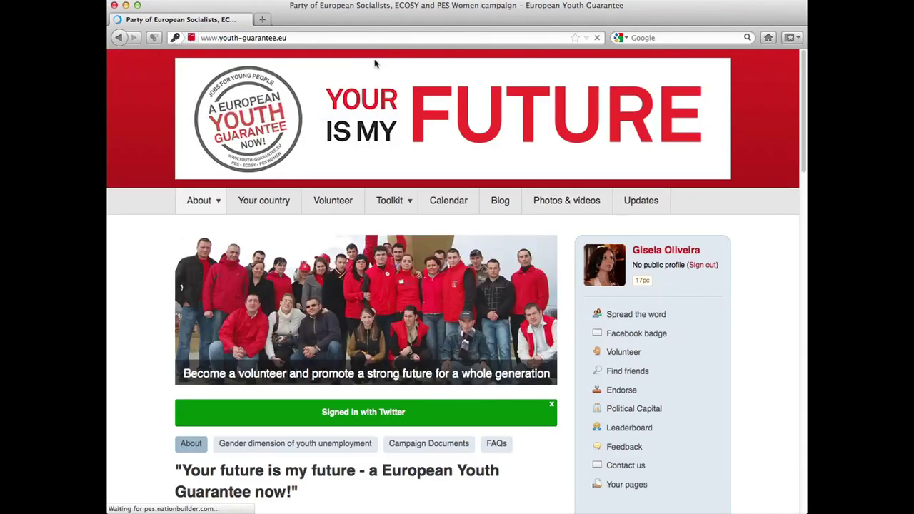
{"action": "left_click", "coordinate": [552, 406]}
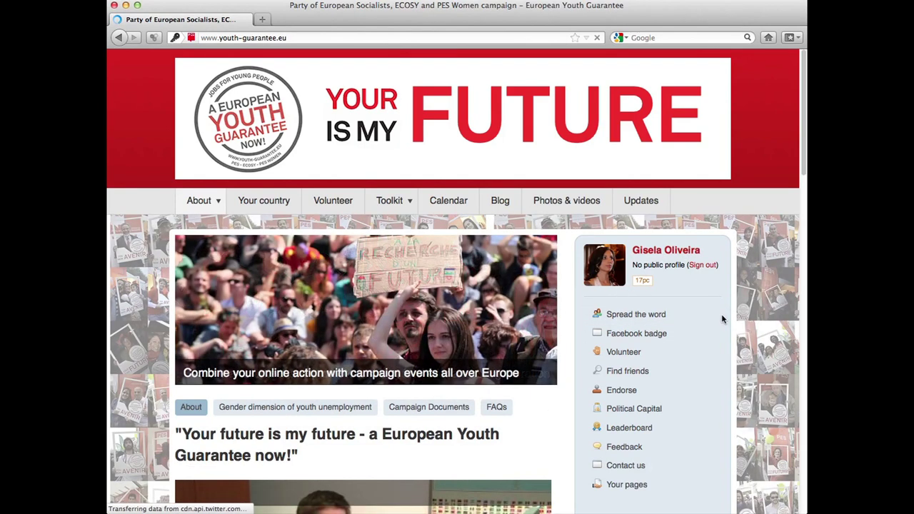
{"action": "left_click", "coordinate": [719, 326]}
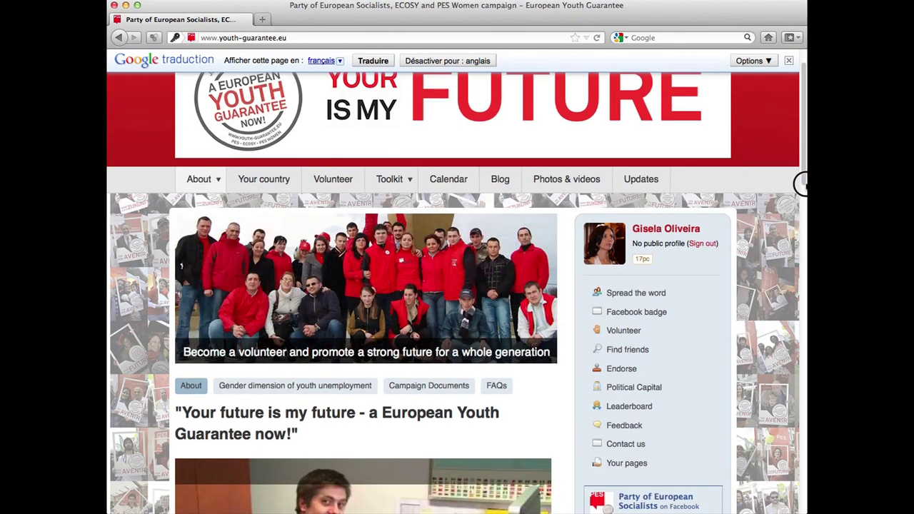
{"action": "left_click_drag", "start_coordinate": [804, 167], "coordinate": [802, 203]}
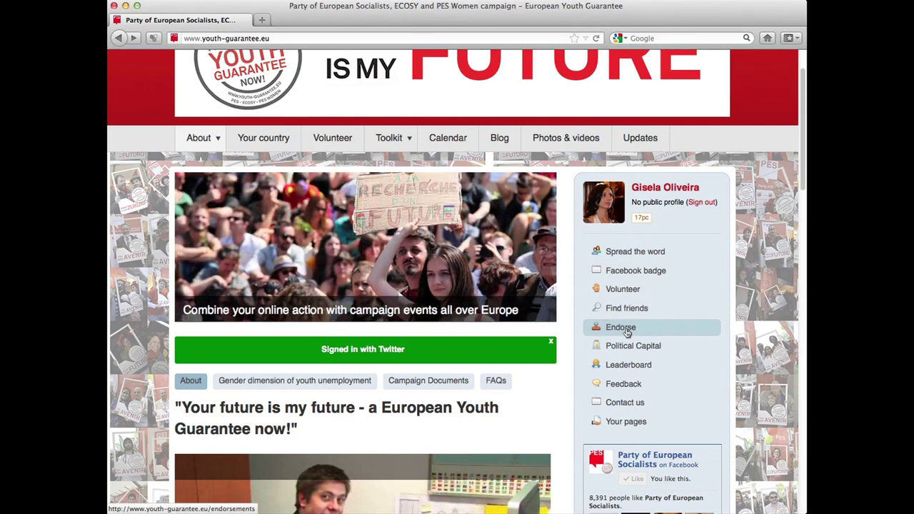
- Open the Endorse page and scroll down to the comment form and Add endorsement button
{"action": "left_click", "coordinate": [626, 330]}
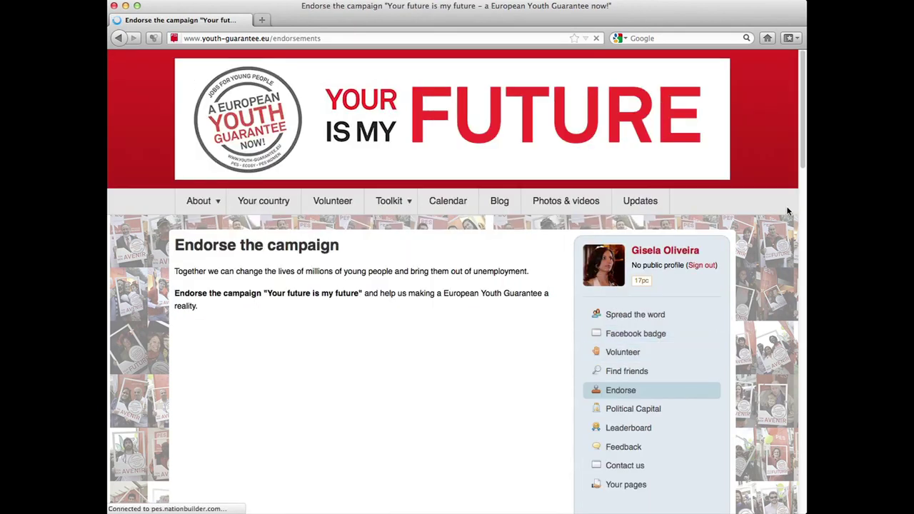
{"action": "left_click_drag", "start_coordinate": [801, 141], "coordinate": [800, 190]}
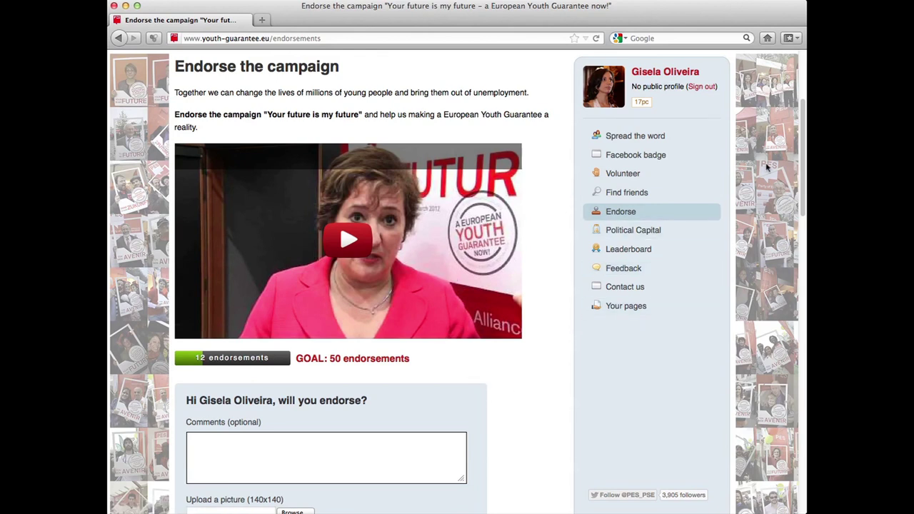
{"action": "left_click_drag", "start_coordinate": [800, 168], "coordinate": [798, 197]}
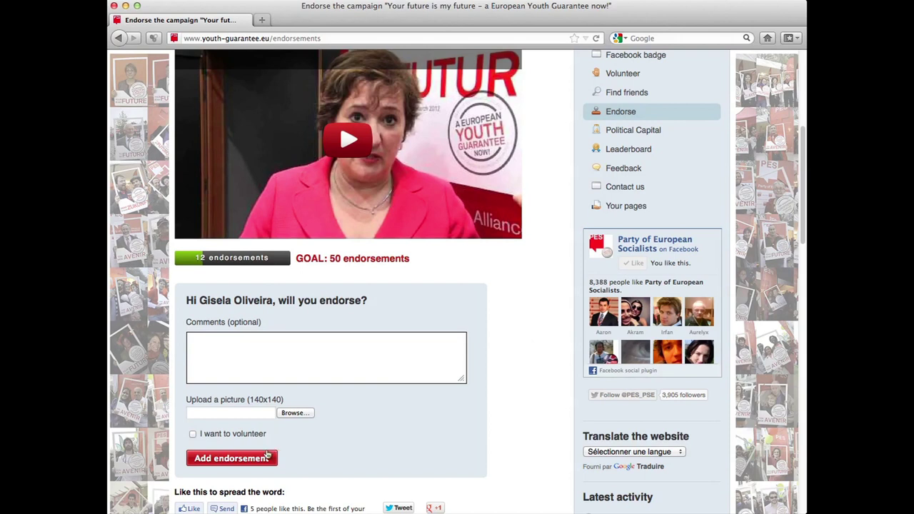
- Endorse with the comment 'I think it is important to support this campaign…' and photo 001-endorsement-photo.png
{"action": "left_click", "coordinate": [352, 358]}
{"action": "type", "text": "I thin"}
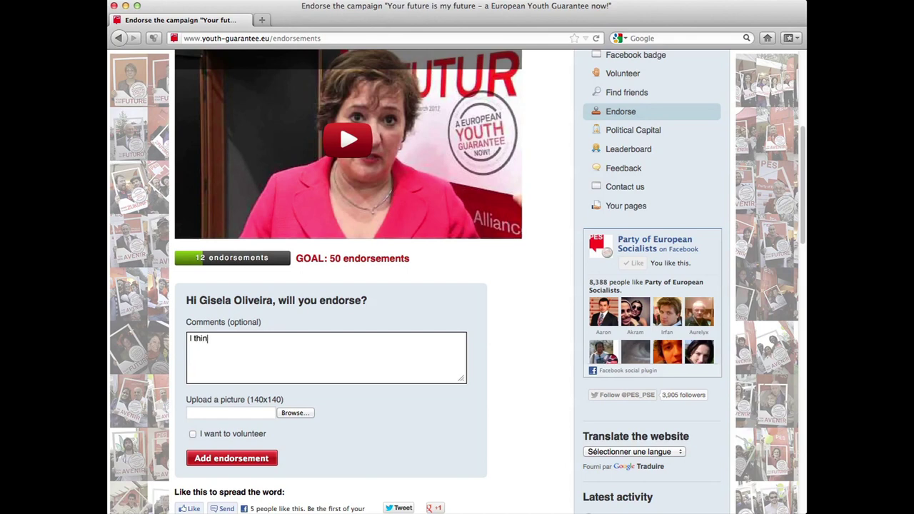
{"action": "type", "text": "k it is important to support this ca"}
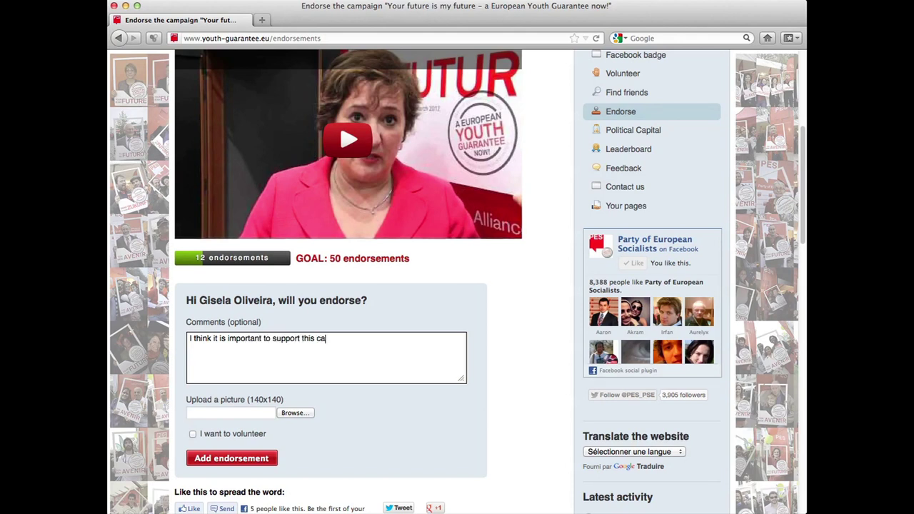
{"action": "type", "text": "mpaign to give a better future to our youth"}
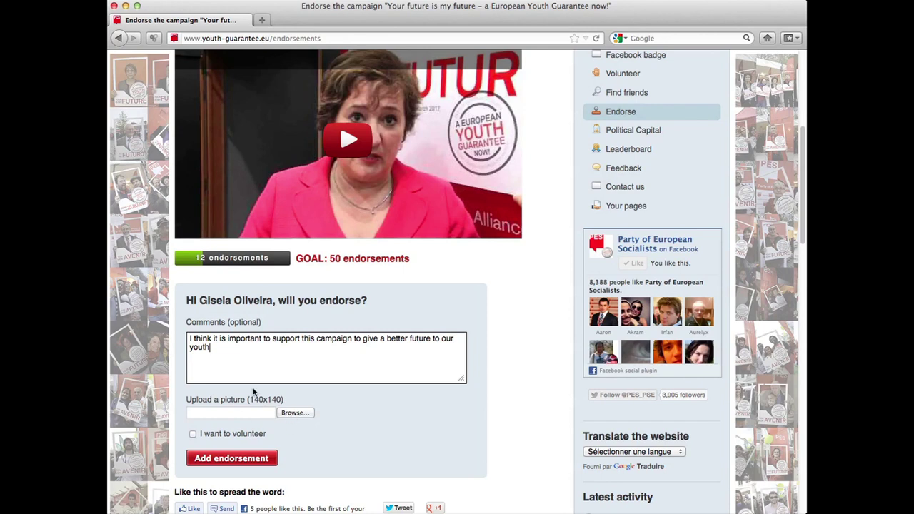
{"action": "left_click", "coordinate": [290, 415]}
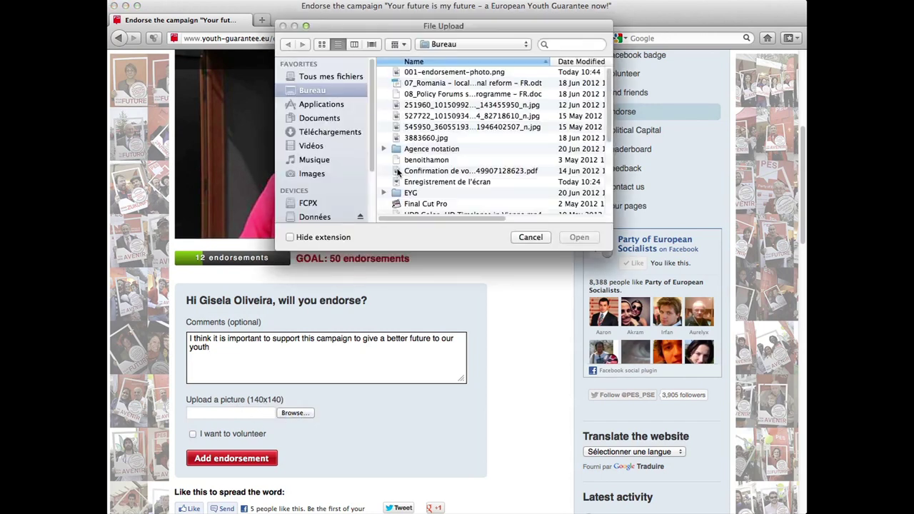
{"action": "double_click", "coordinate": [438, 72]}
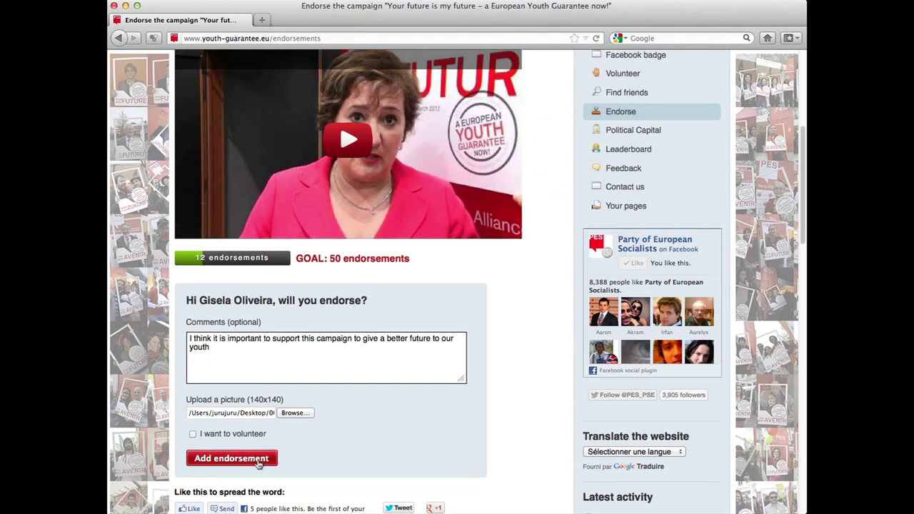
{"action": "left_click", "coordinate": [258, 463]}
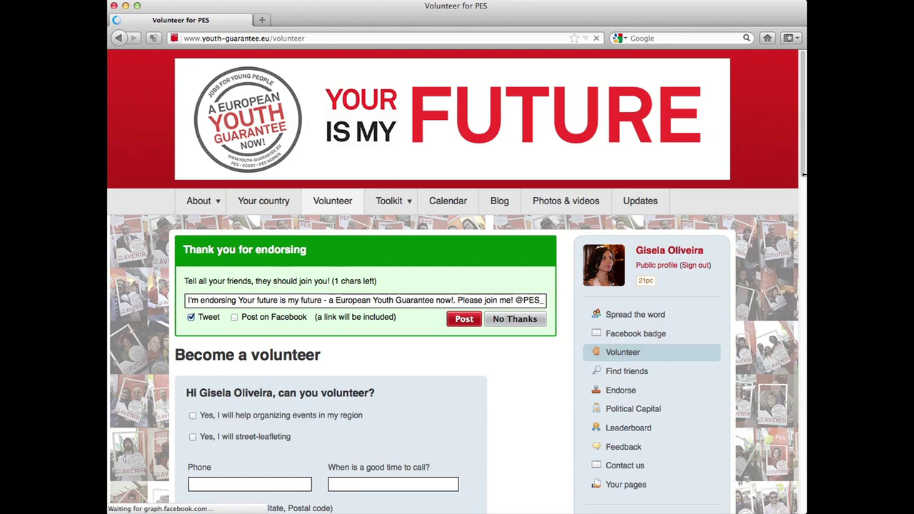
- Scroll down the volunteer thank-you page
{"action": "scroll", "coordinate": [796, 182], "scroll_direction": "down", "scroll_amount": 2}
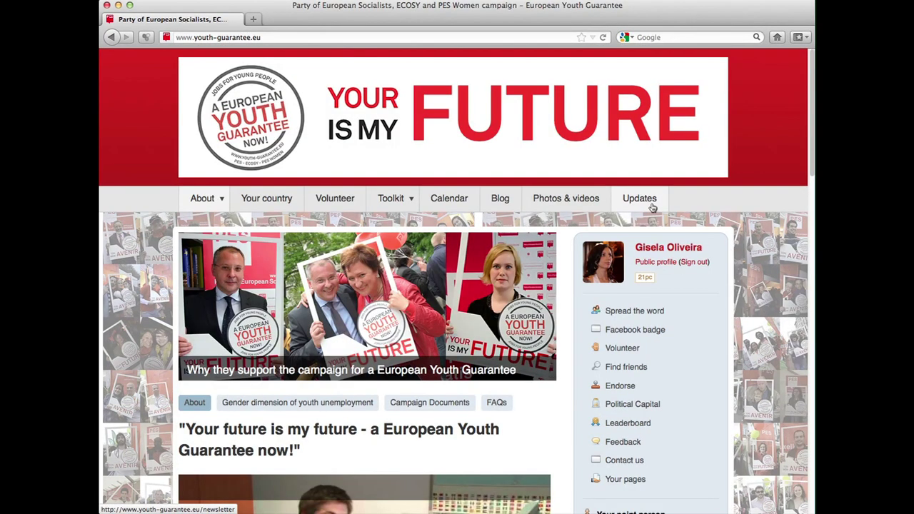
- Submit the updates signup with the visitor's e-mail and address Belgium, then select the 'already in database' error
{"action": "left_click", "coordinate": [640, 205]}
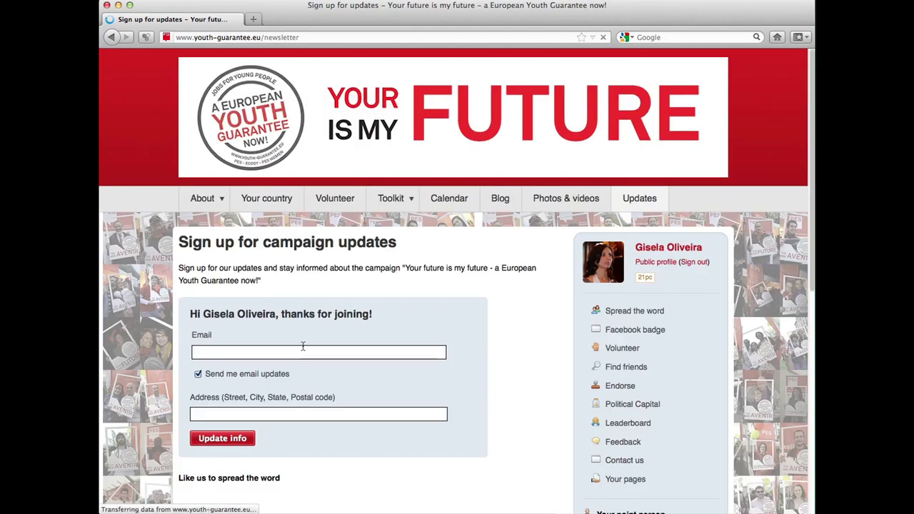
{"action": "left_click", "coordinate": [303, 348]}
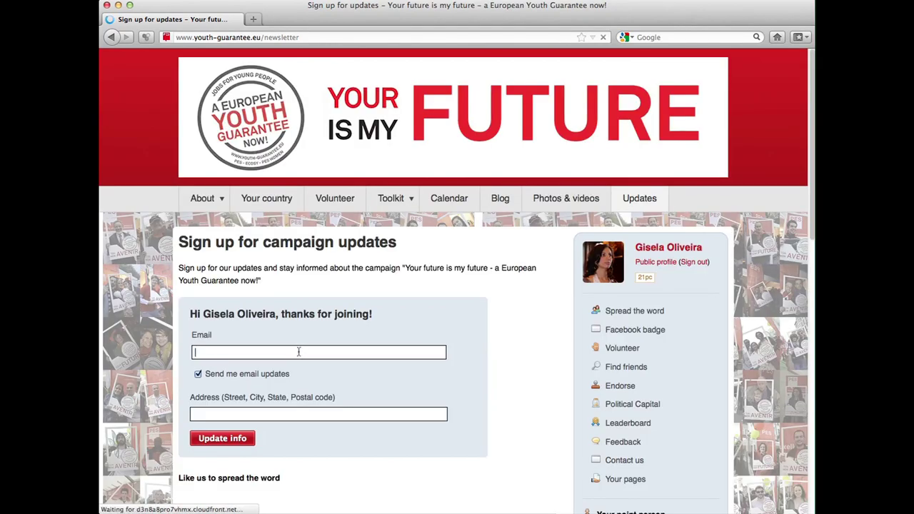
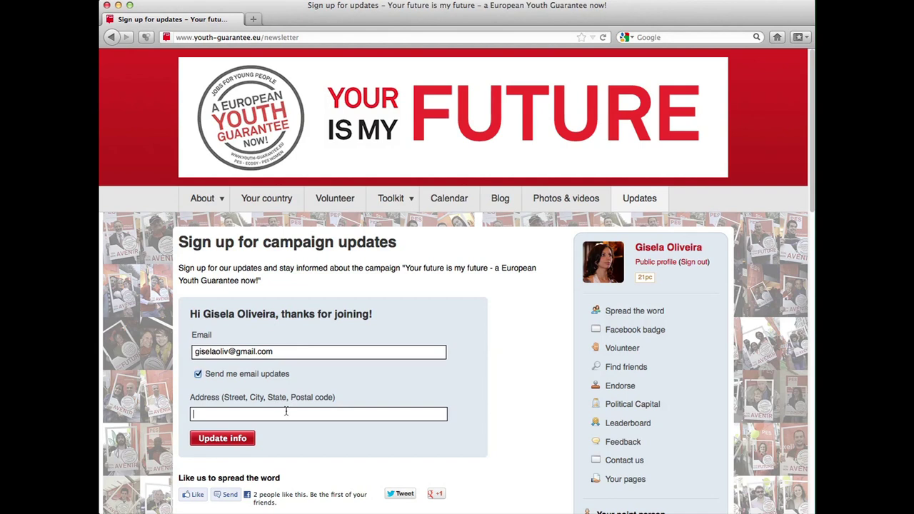
{"action": "type", "text": "Belgiu"}
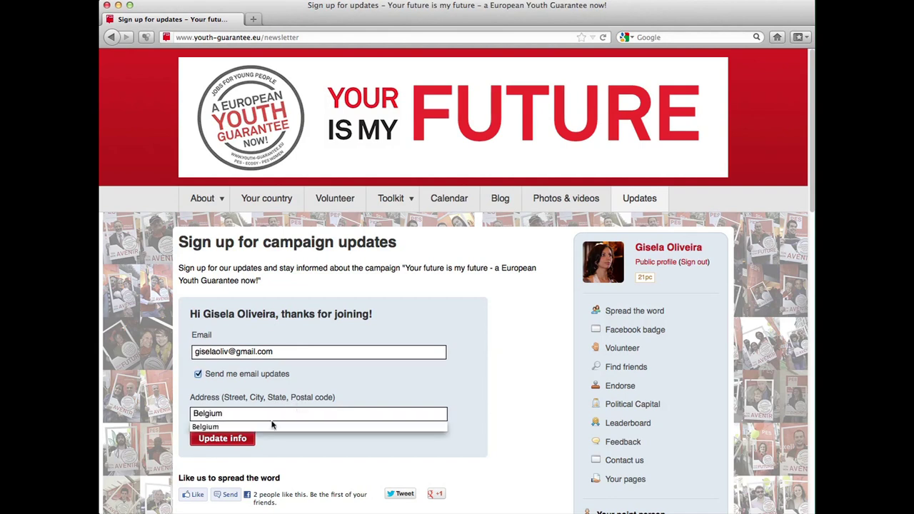
{"action": "type", "text": "m"}
{"action": "left_click", "coordinate": [271, 427]}
{"action": "left_click", "coordinate": [227, 443]}
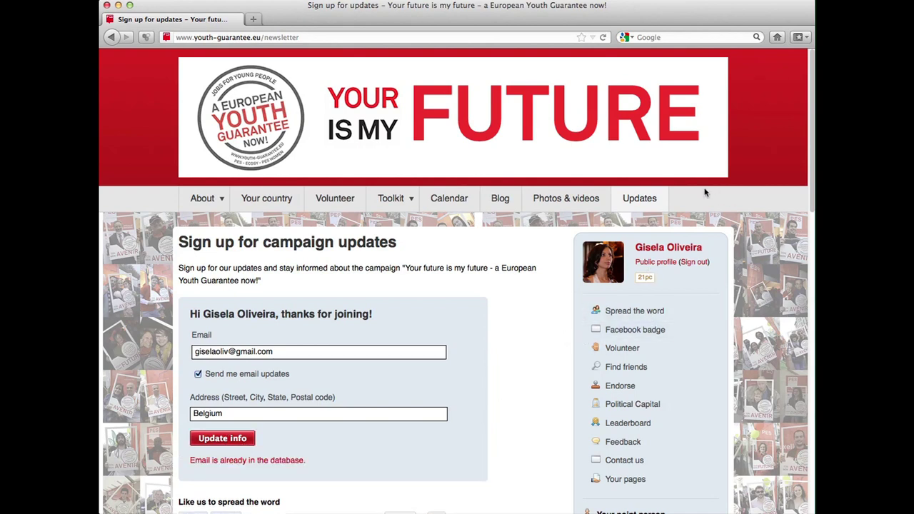
{"action": "left_click_drag", "start_coordinate": [306, 464], "coordinate": [190, 461]}
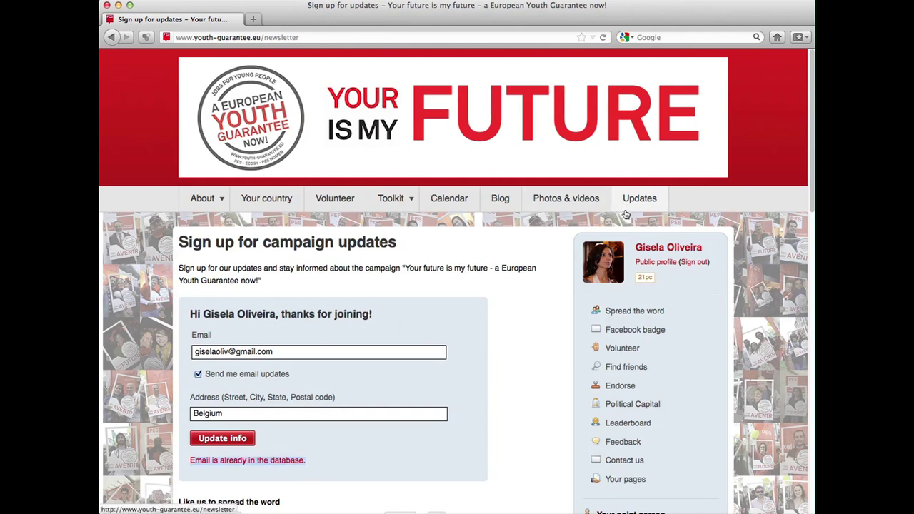
- Go back to the youth-guarantee.eu home page from the banner link
{"action": "left_click", "coordinate": [649, 173]}
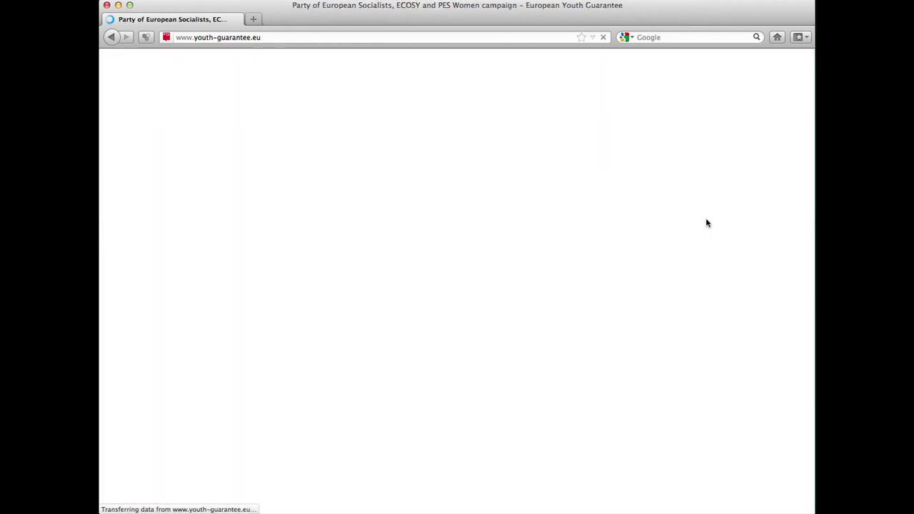